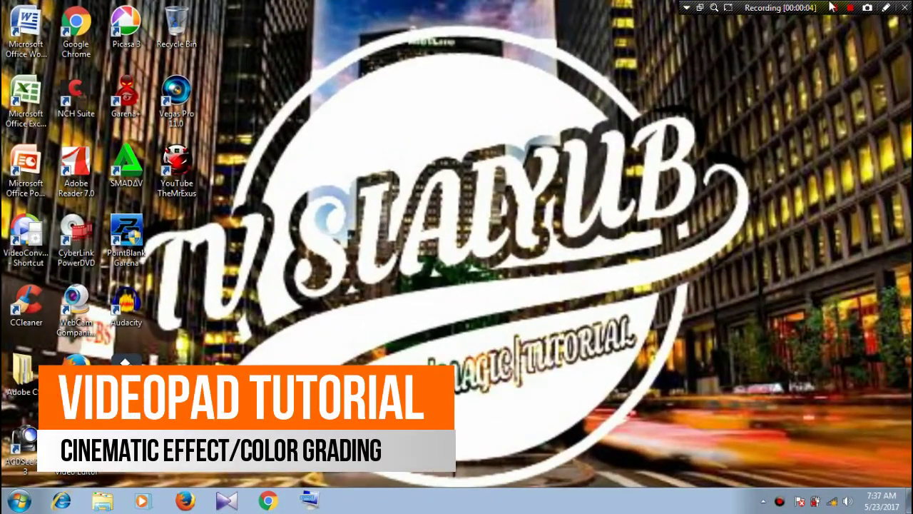
Step: Hide the Bandicam recorder bar using its Show / Hide option
left_click(686, 7)
left_click(708, 25)
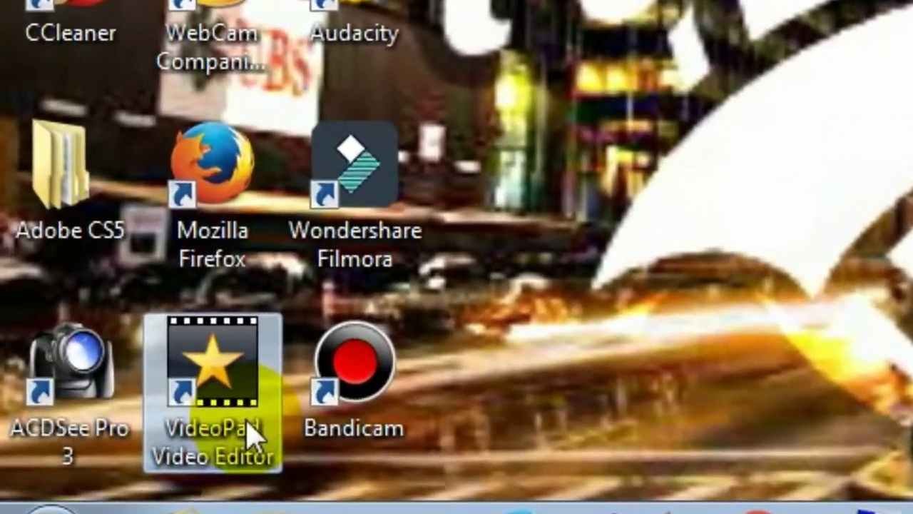
Step: Launch VideoPad Video Editor from its desktop shortcut and bring up the Open Files dialog
double_click(189, 433)
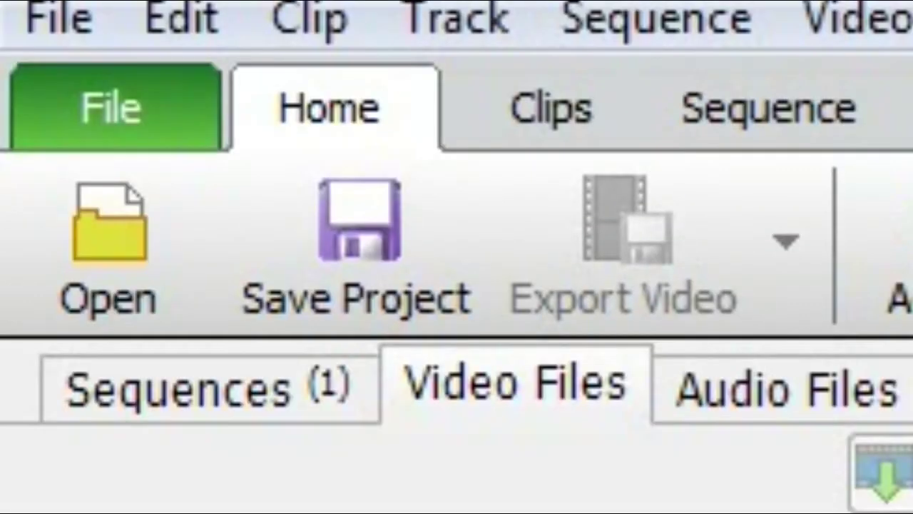
left_click(112, 239)
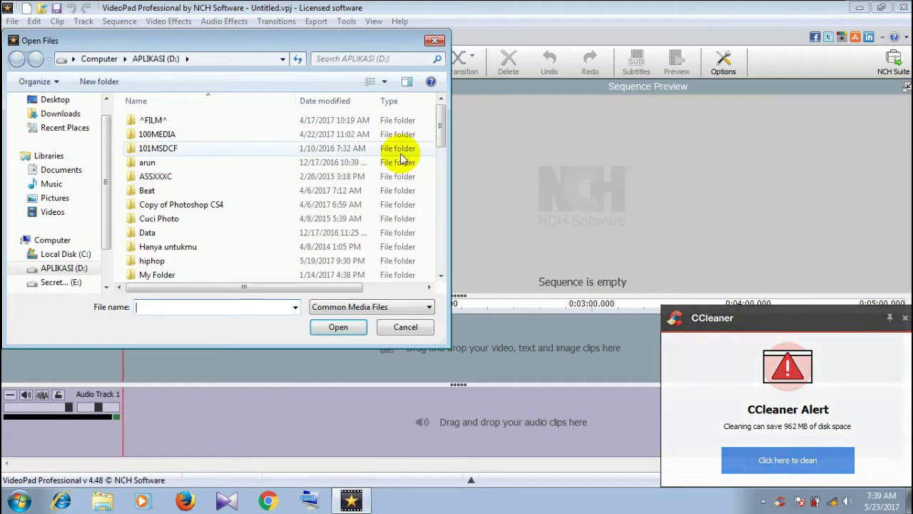
Step: Browse the APLIKASI (D:) and E: drives and the 100MEDIA folder for footage
mouse_move(436, 123)
left_mouse_down()
mouse_move(461, 255)
mouse_move(463, 224)
left_mouse_up()
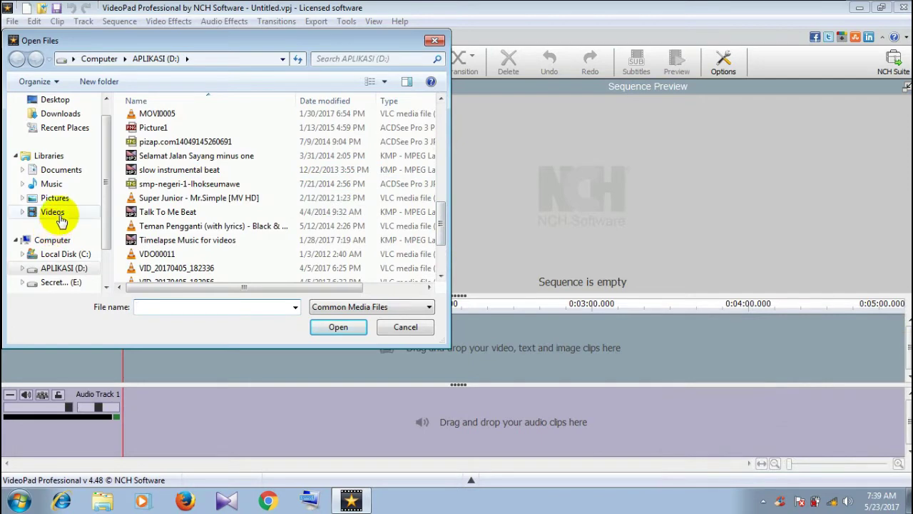
left_click(63, 270)
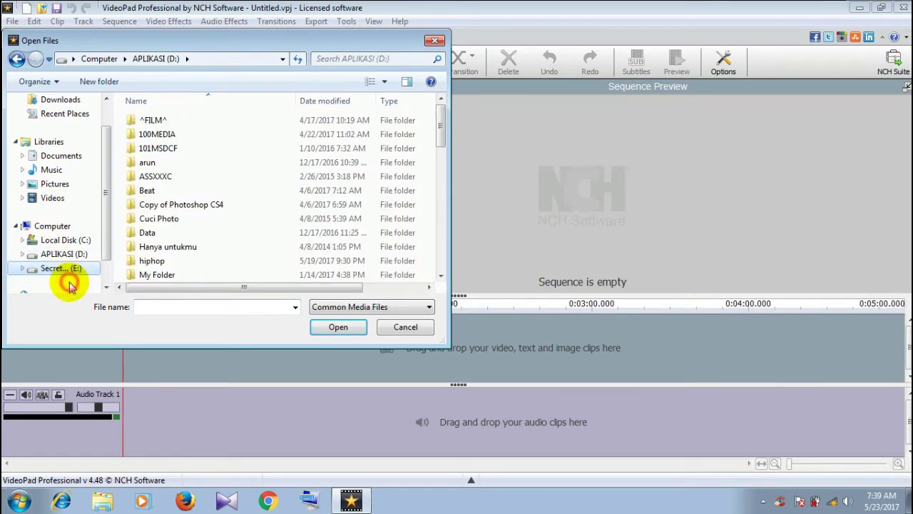
left_click(68, 274)
mouse_move(440, 121)
left_mouse_down()
mouse_move(447, 215)
mouse_move(433, 127)
mouse_move(434, 236)
left_mouse_up()
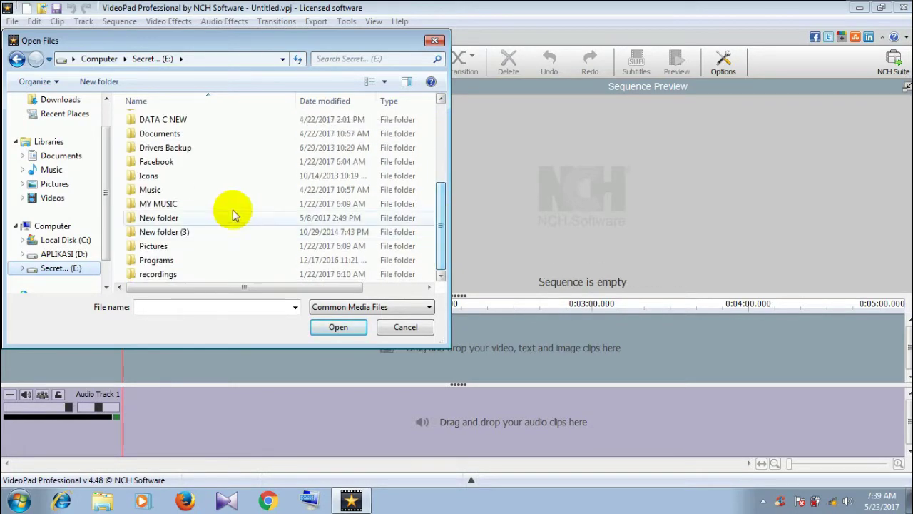
left_click(80, 253)
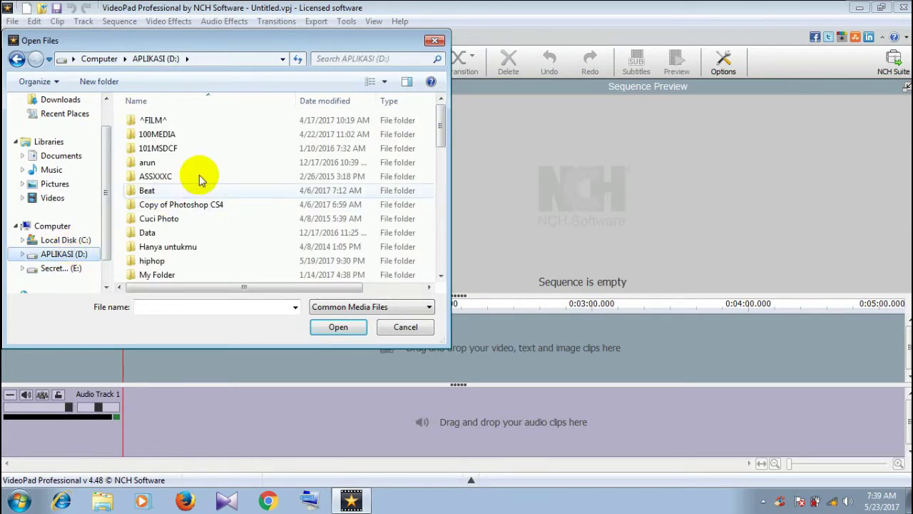
double_click(179, 135)
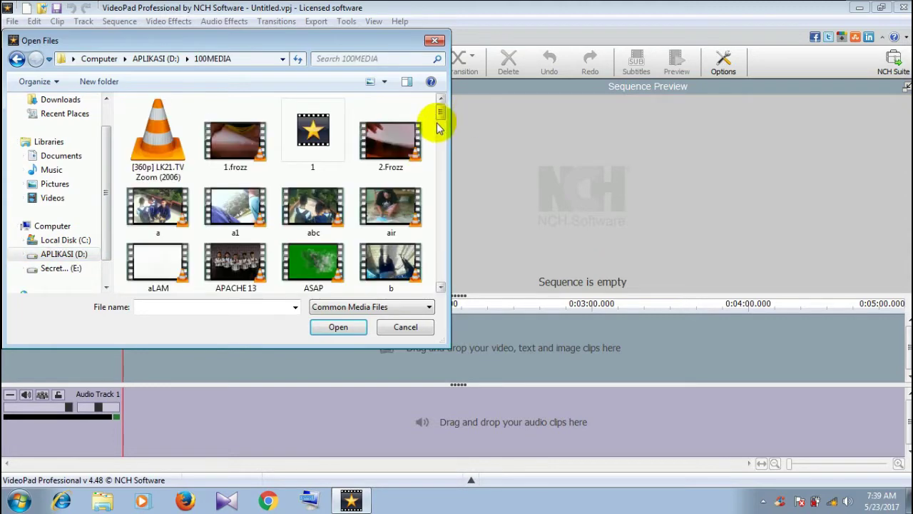
left_click_drag(440, 118, 461, 285)
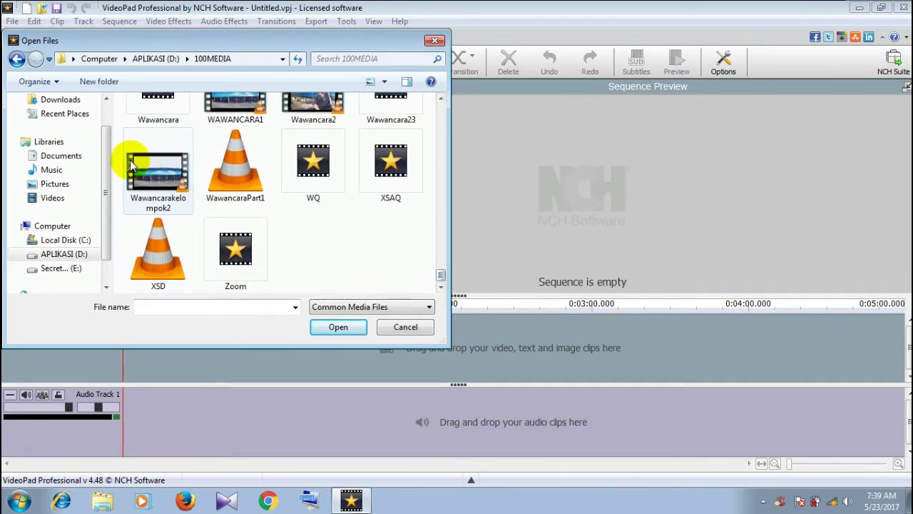
Step: Check the Videos library, then go into New Folder on the D: drive
left_click(55, 199)
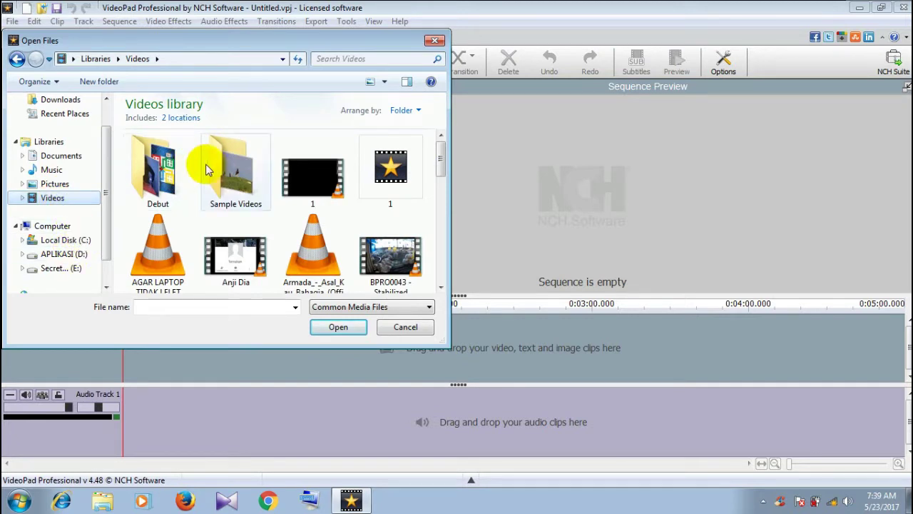
left_click(70, 256)
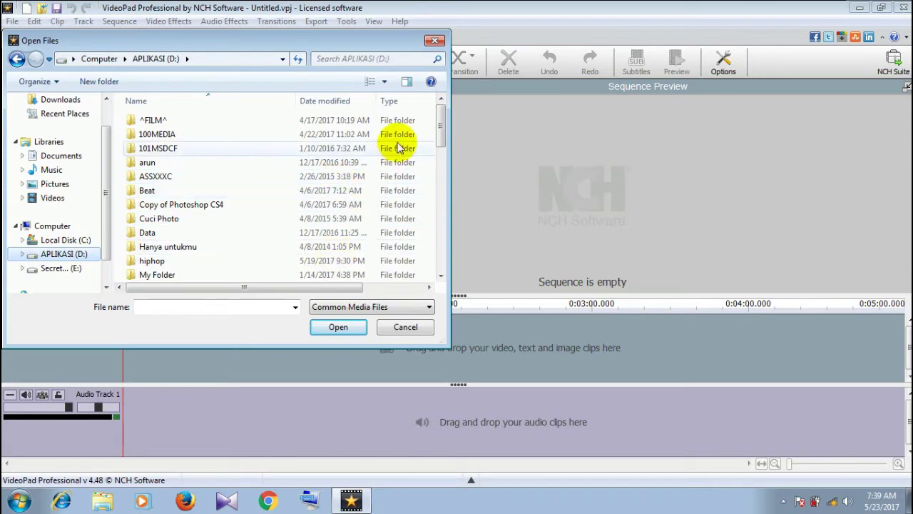
left_click_drag(438, 122, 440, 158)
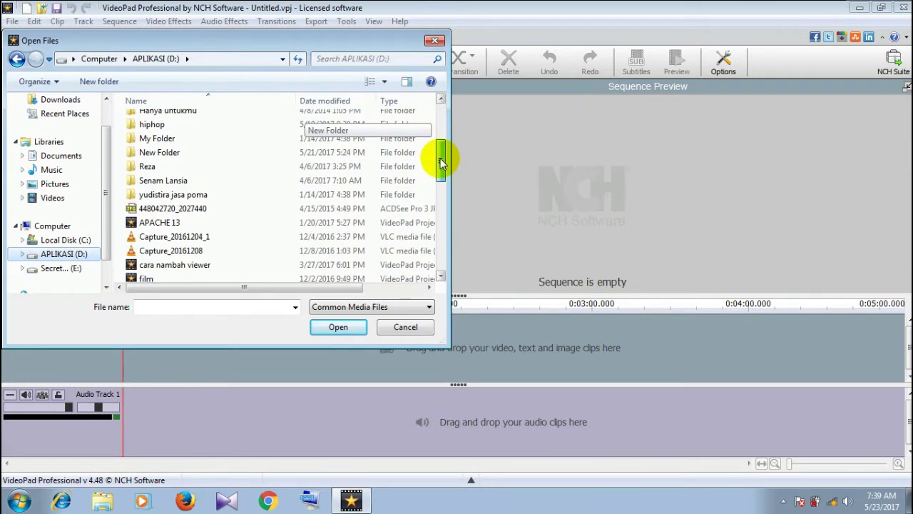
double_click(297, 152)
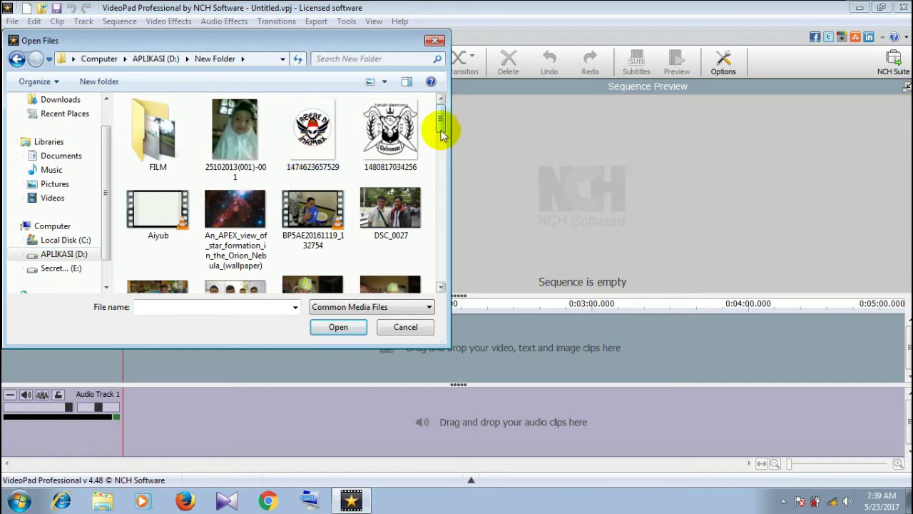
left_click_drag(442, 123, 442, 226)
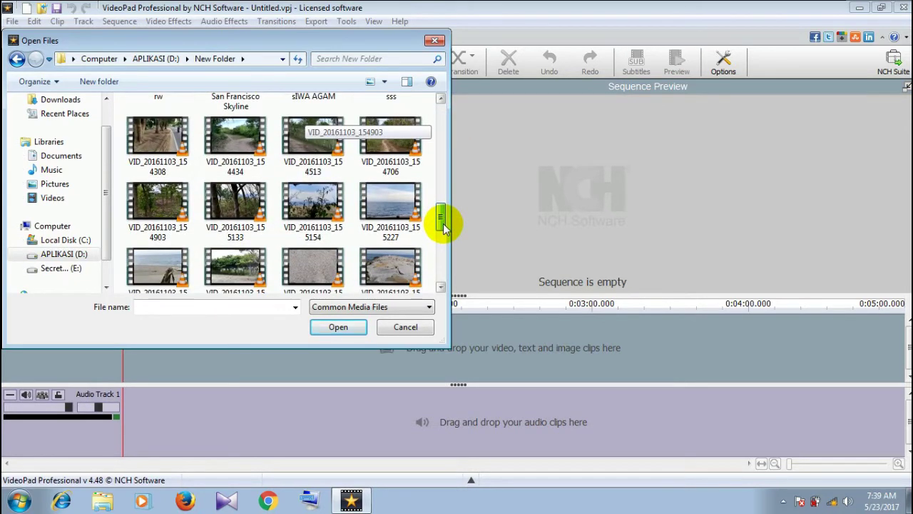
left_click_drag(443, 225, 447, 275)
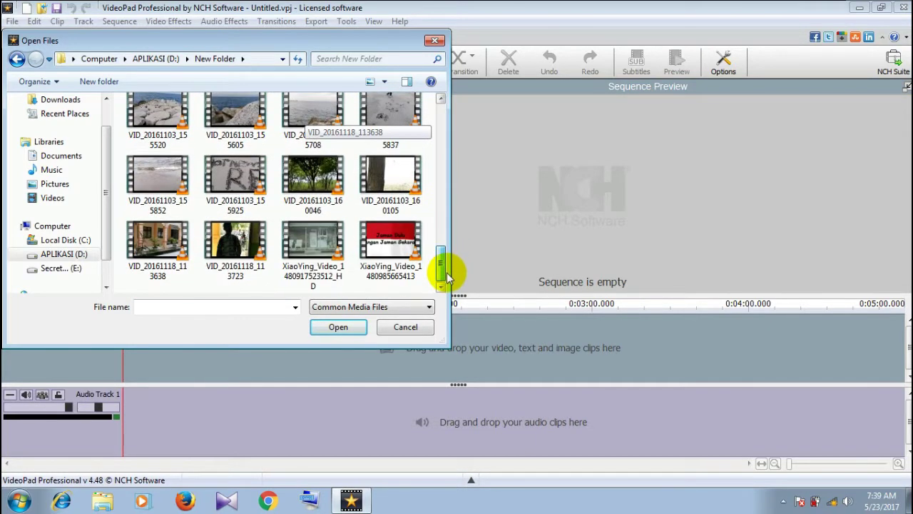
mouse_move(444, 265)
left_mouse_down()
mouse_move(445, 214)
mouse_move(448, 277)
left_mouse_up()
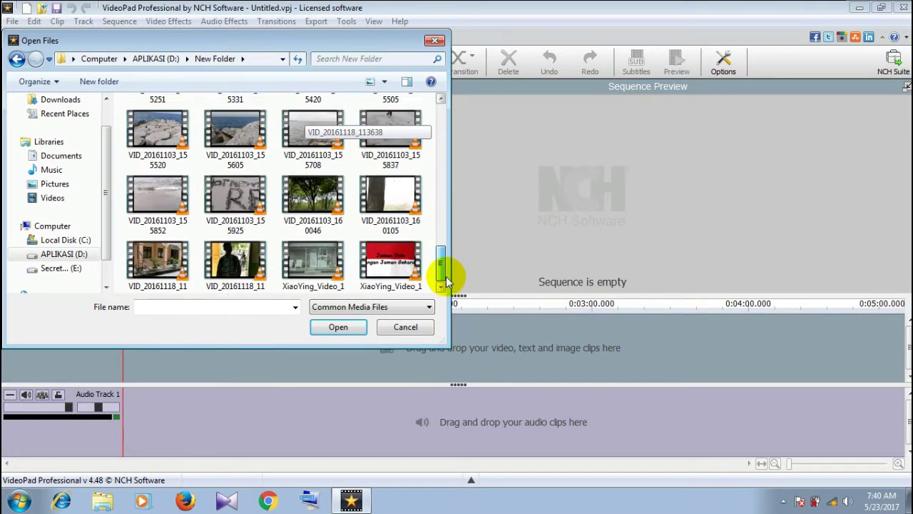
Step: From New folder on the E: drive, import 'Forest 3 - Video Background HD 1080p.mp4'
left_click(74, 261)
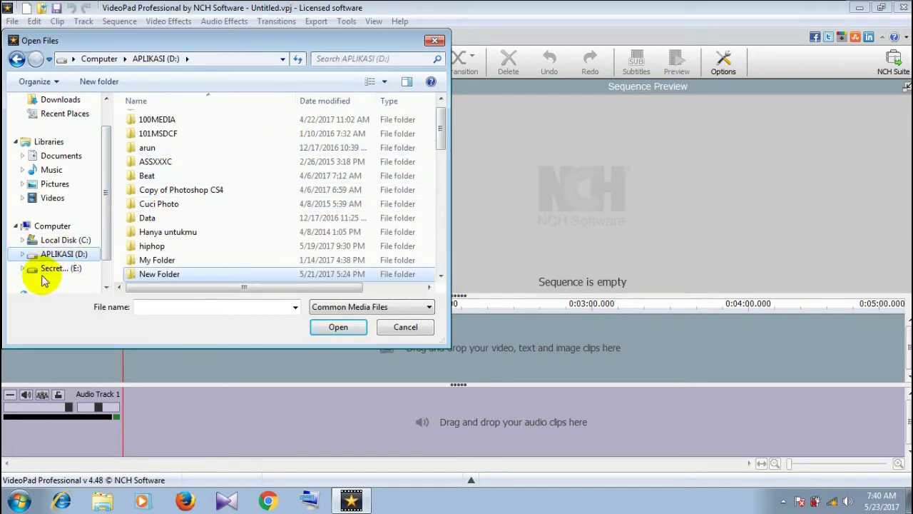
left_click(47, 272)
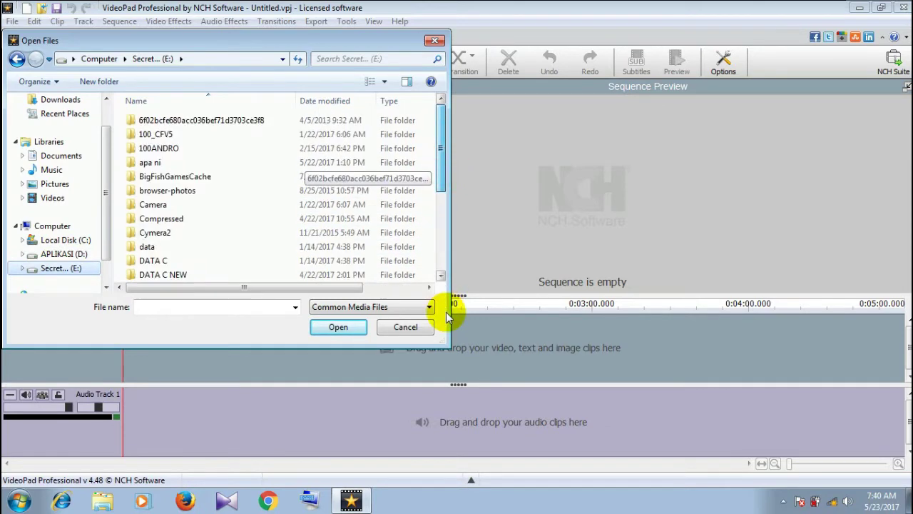
left_click_drag(441, 177, 440, 296)
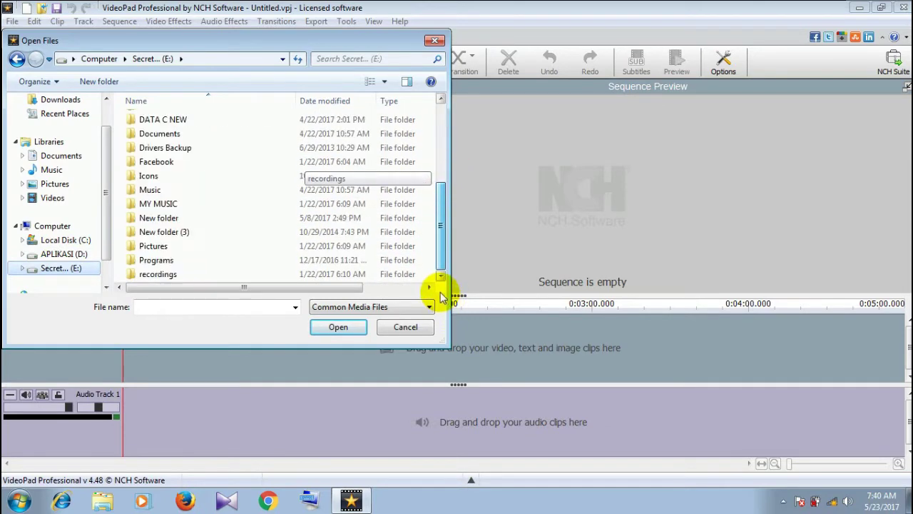
double_click(291, 219)
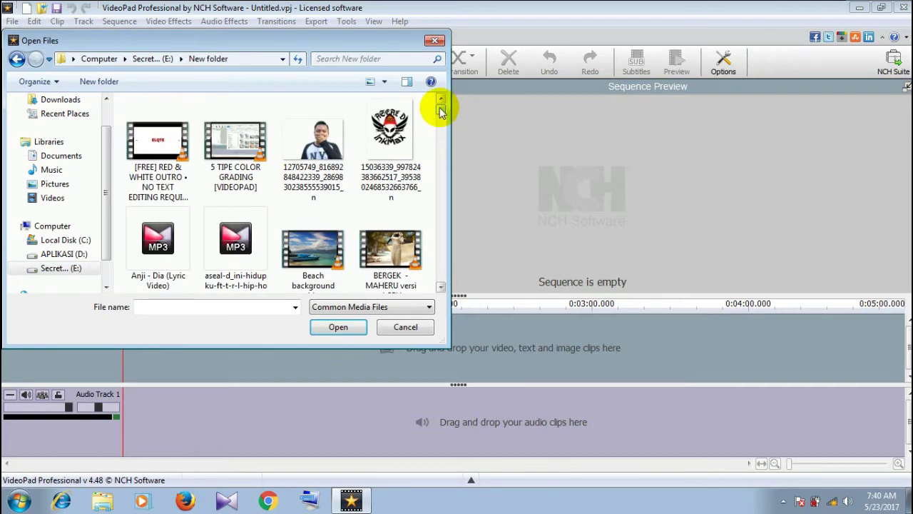
left_click_drag(440, 107, 435, 138)
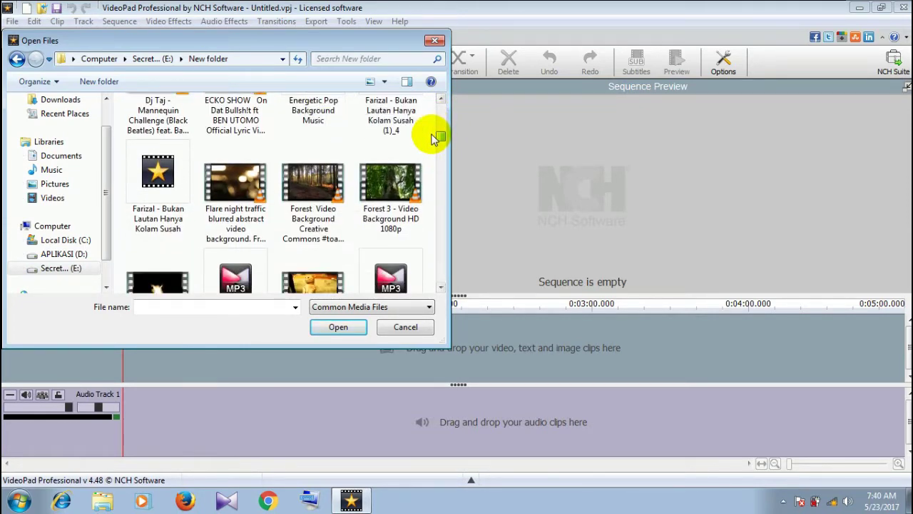
double_click(418, 182)
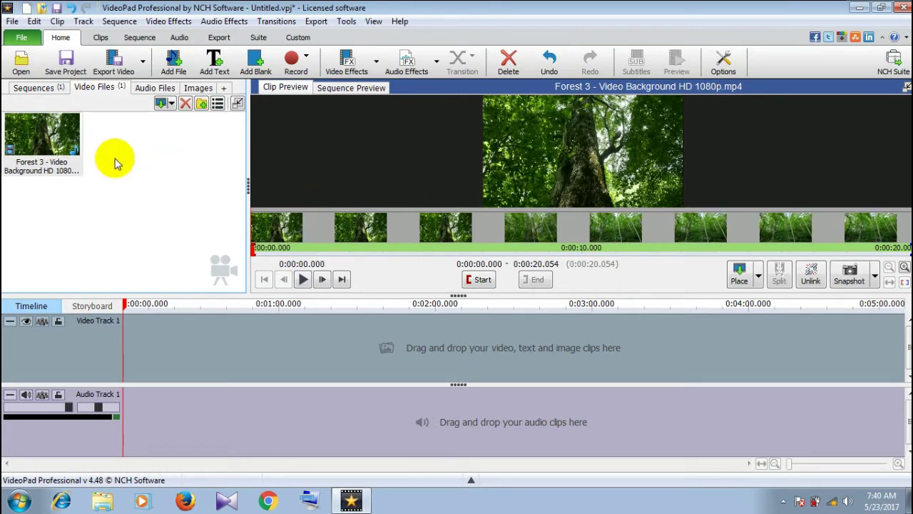
Step: Drag the Forest 3 clip from Video Files onto Video Track 1 at 0:00
mouse_move(53, 150)
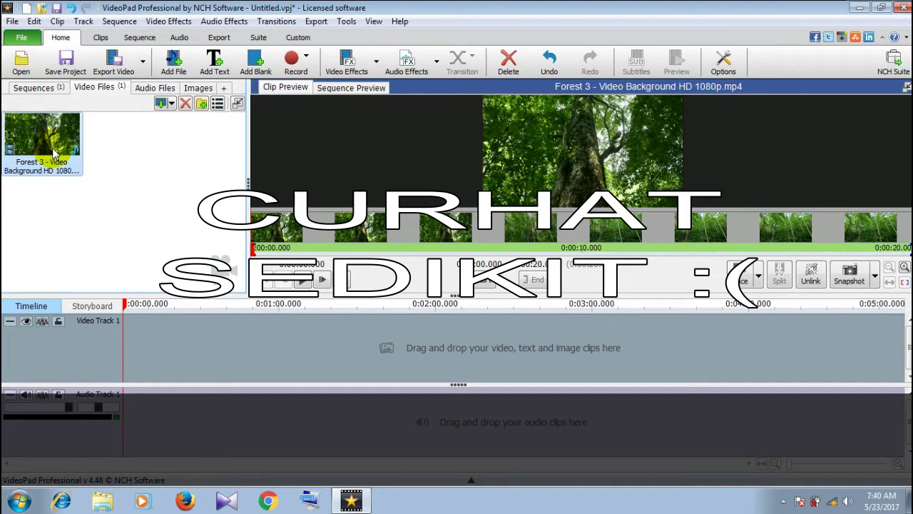
left_click_drag(54, 153, 134, 334)
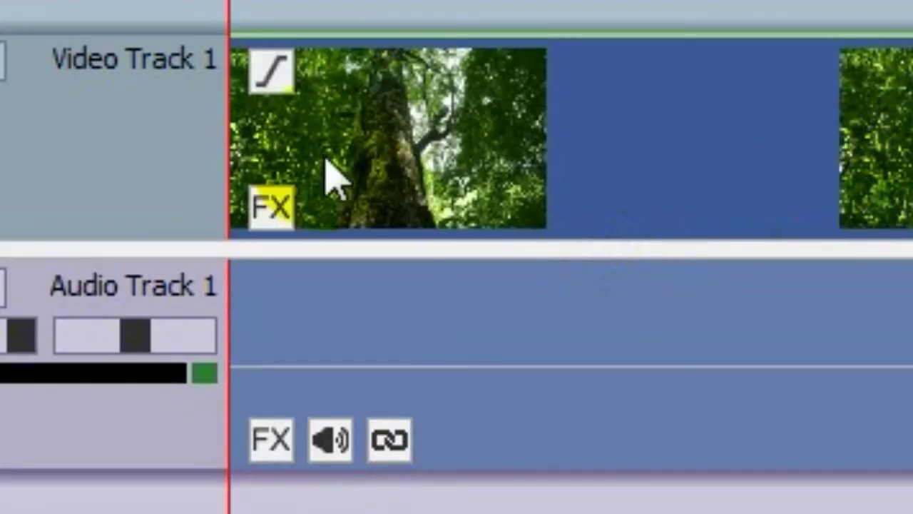
Step: Apply a Saturation effect to the Forest 3 clip and lower it to -18
left_click(281, 209)
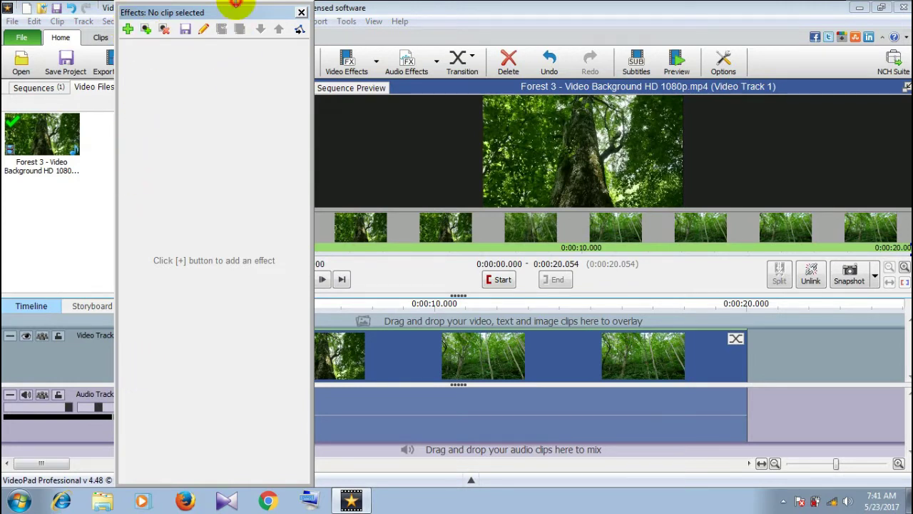
left_click_drag(236, 6, 232, 121)
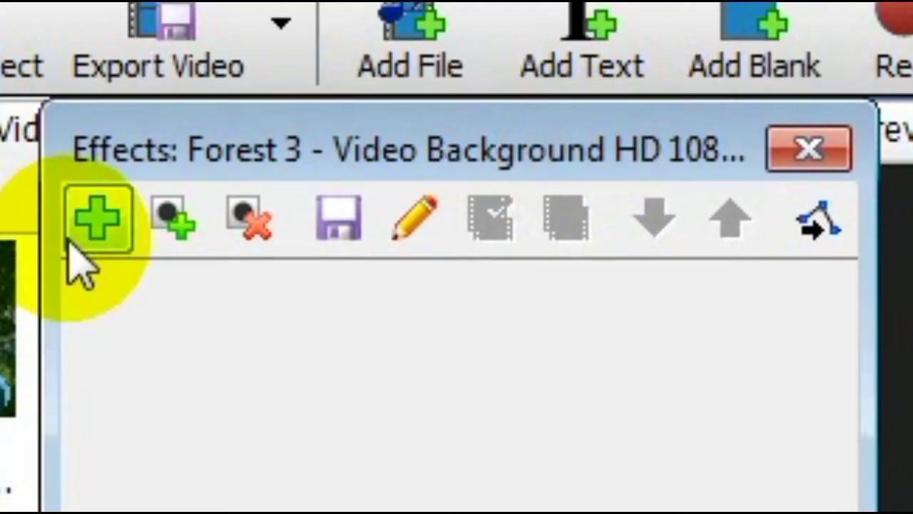
left_click(115, 153)
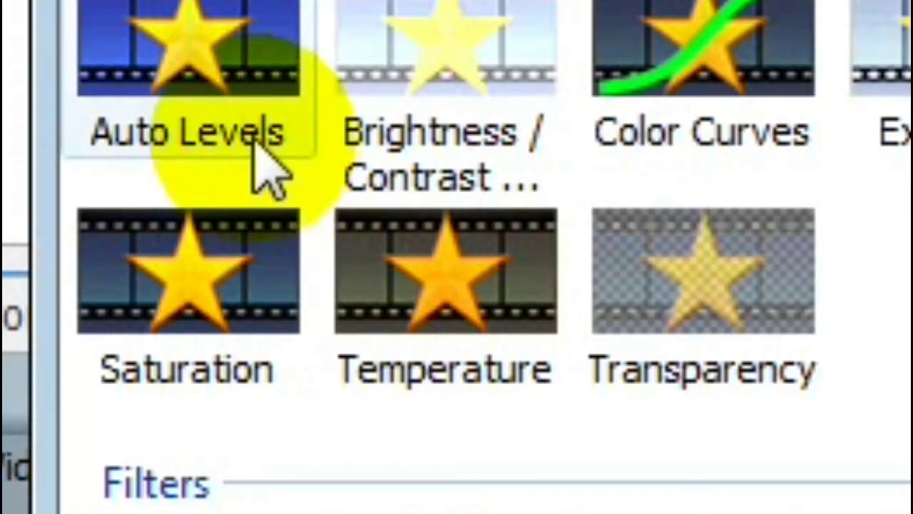
left_click(200, 246)
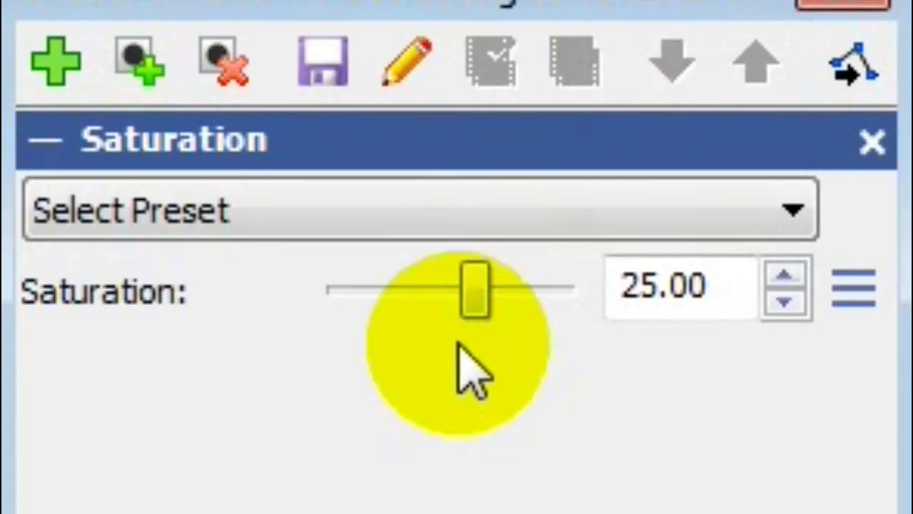
left_click_drag(476, 291, 431, 294)
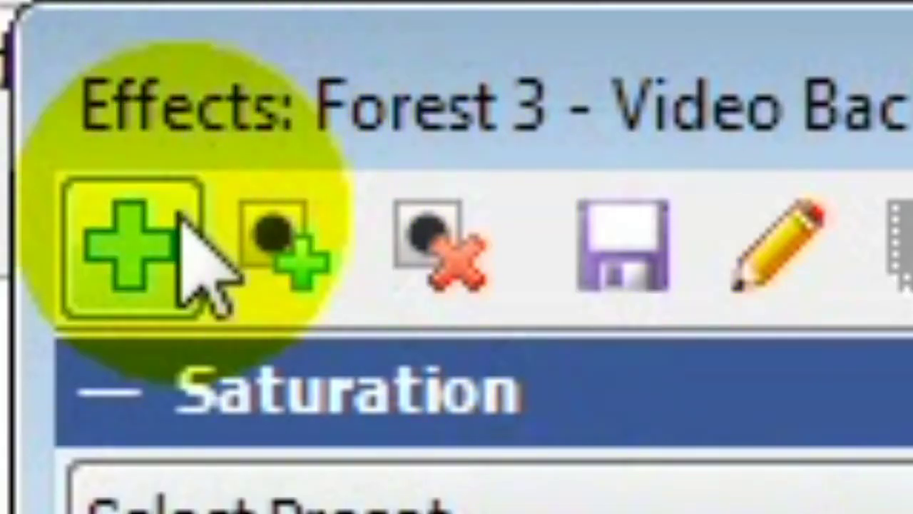
Step: Add a Tint effect to the forest clip with black as its colour
left_click(161, 239)
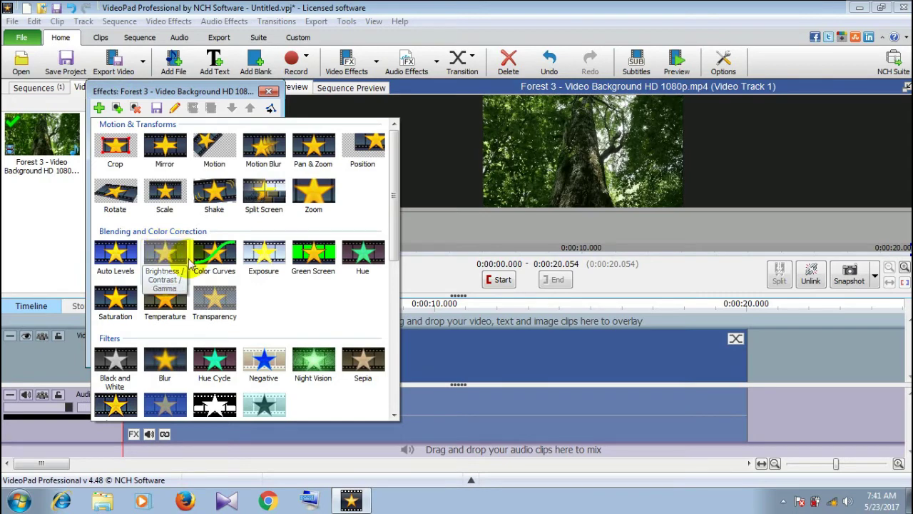
left_click_drag(393, 235, 393, 306)
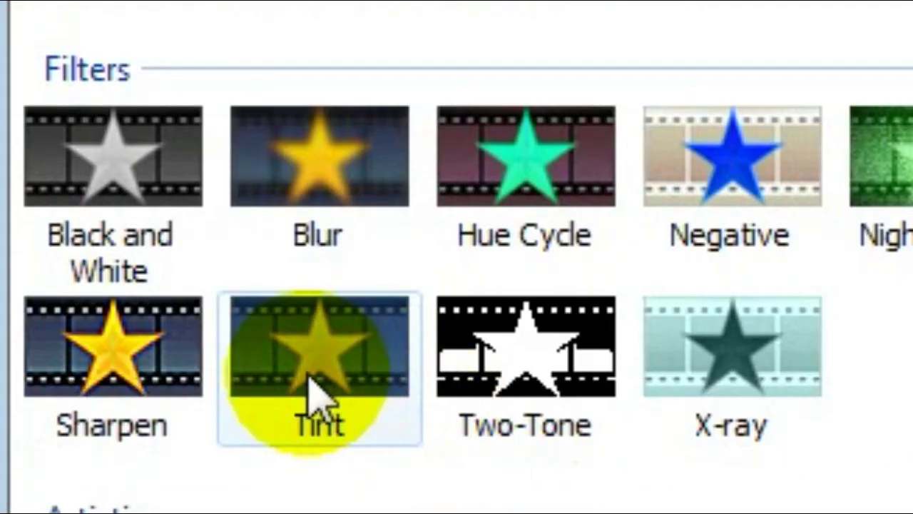
left_click(165, 269)
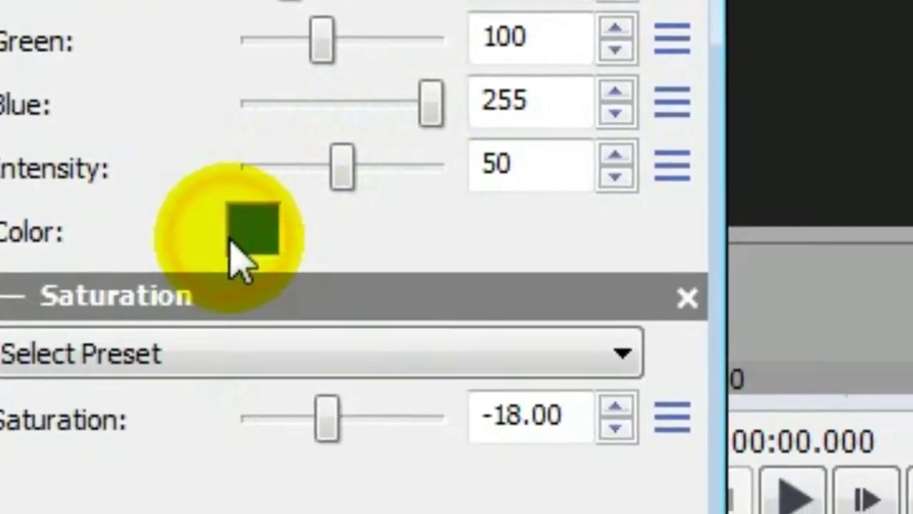
left_click(160, 209)
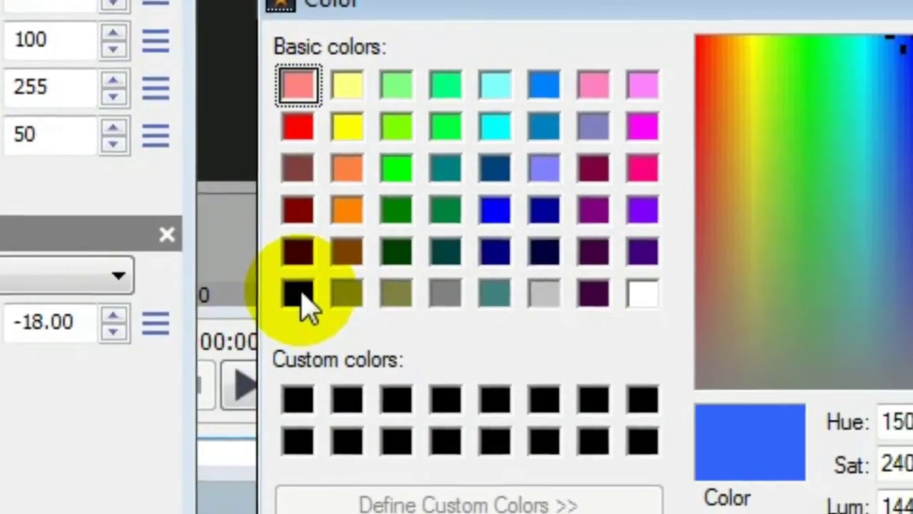
left_click(486, 321)
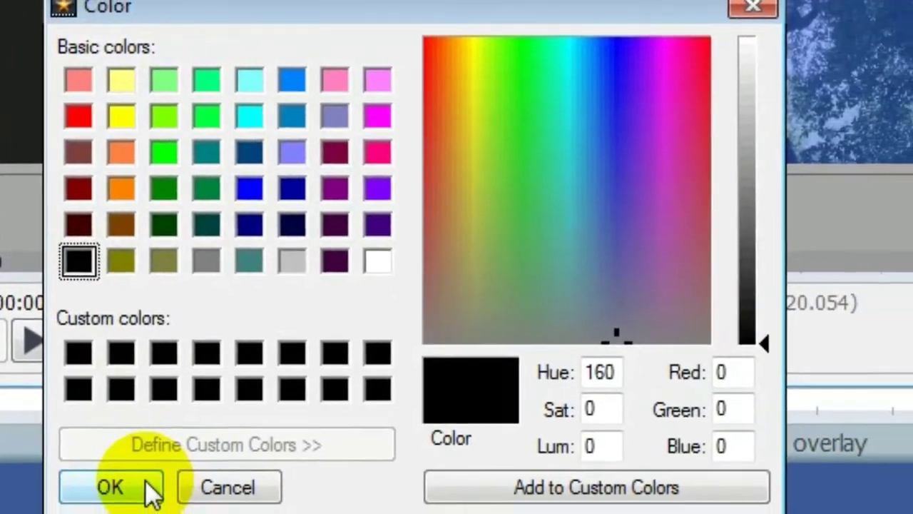
left_click(222, 491)
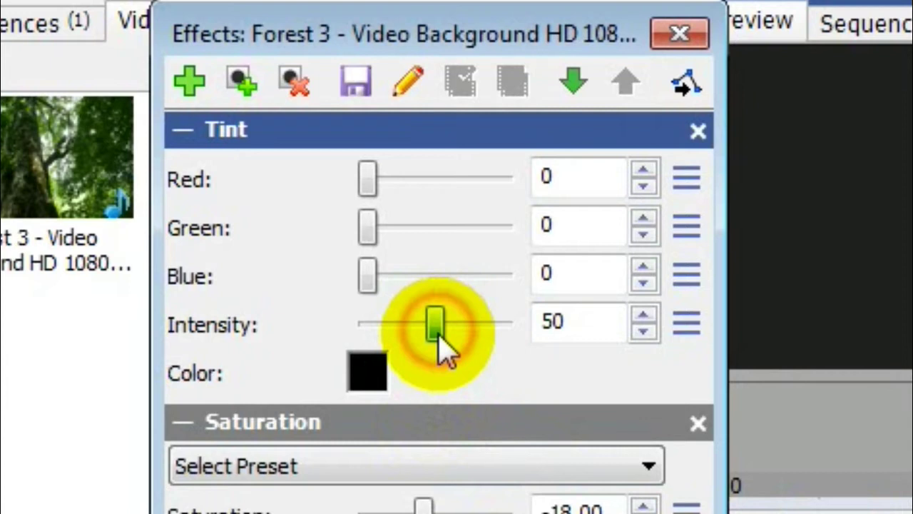
Step: Set the Tint intensity to 18 and its Blue value to 64
left_click_drag(439, 331, 419, 339)
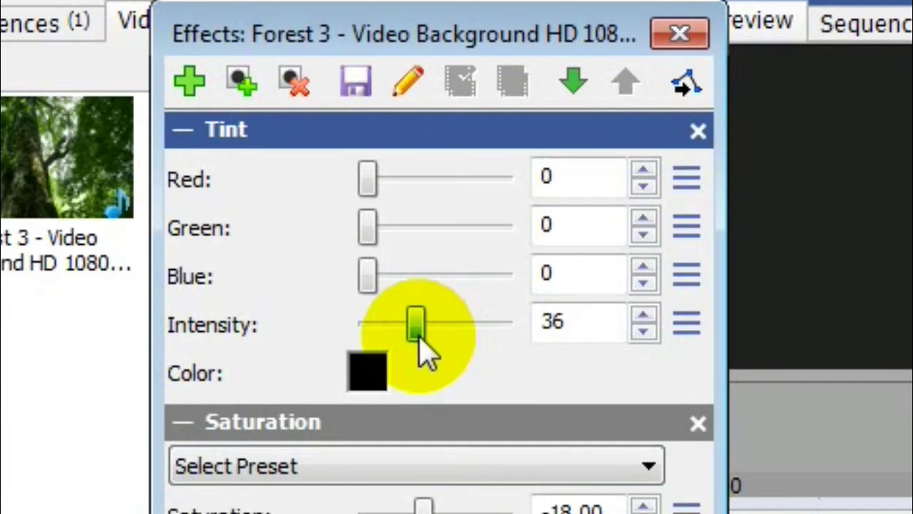
left_click_drag(420, 337, 408, 336)
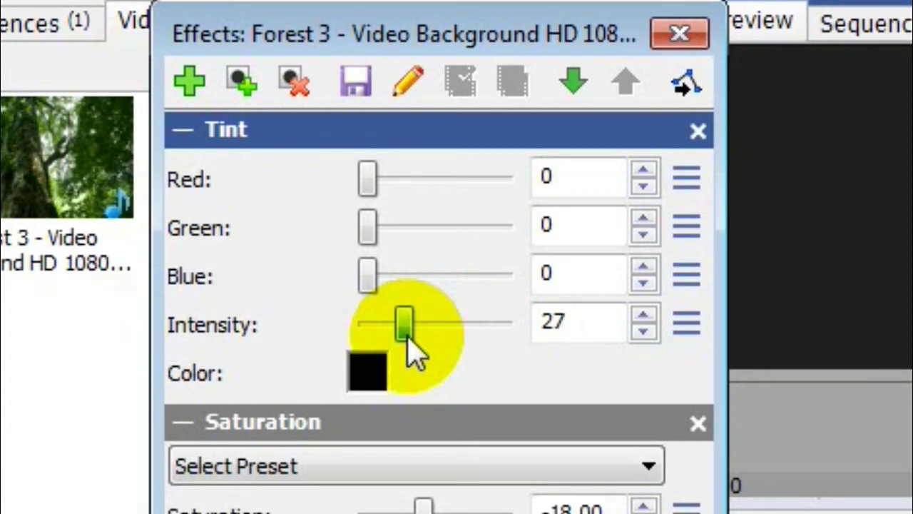
left_click_drag(408, 335, 392, 333)
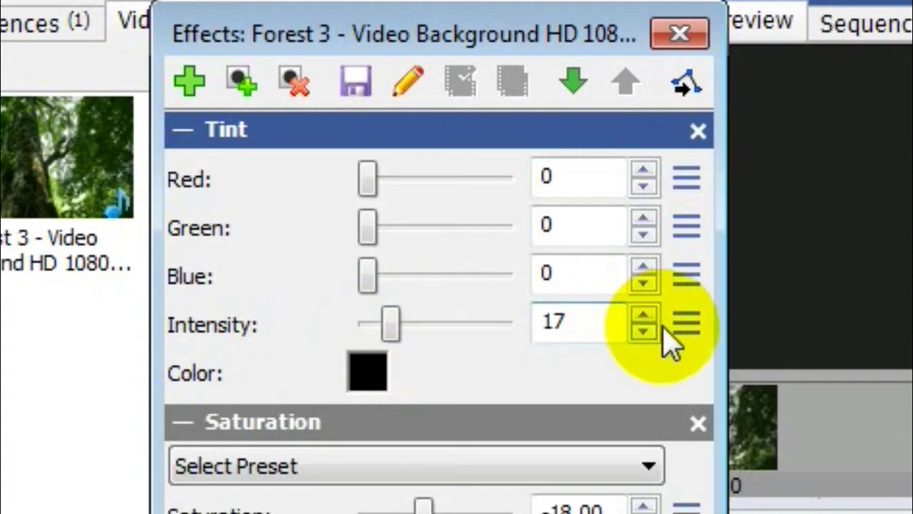
left_click(644, 318)
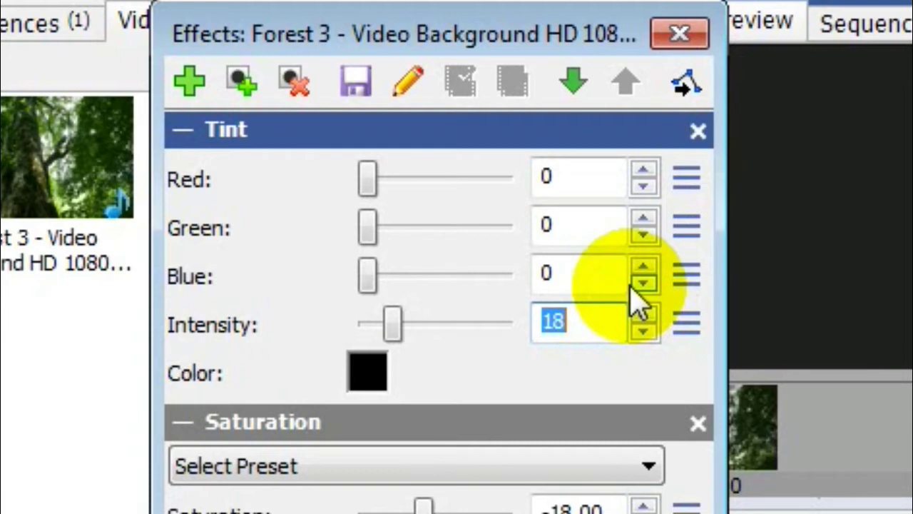
left_click(594, 274)
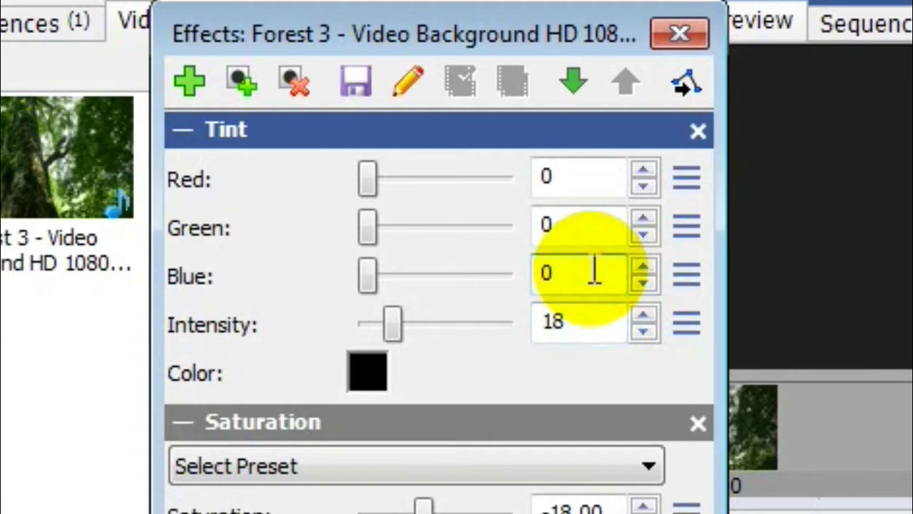
key("BackSpace")
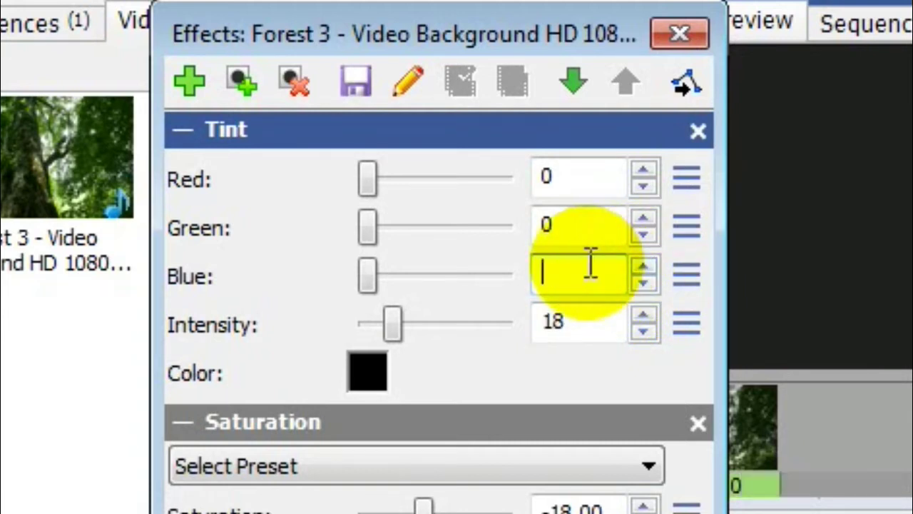
type("64")
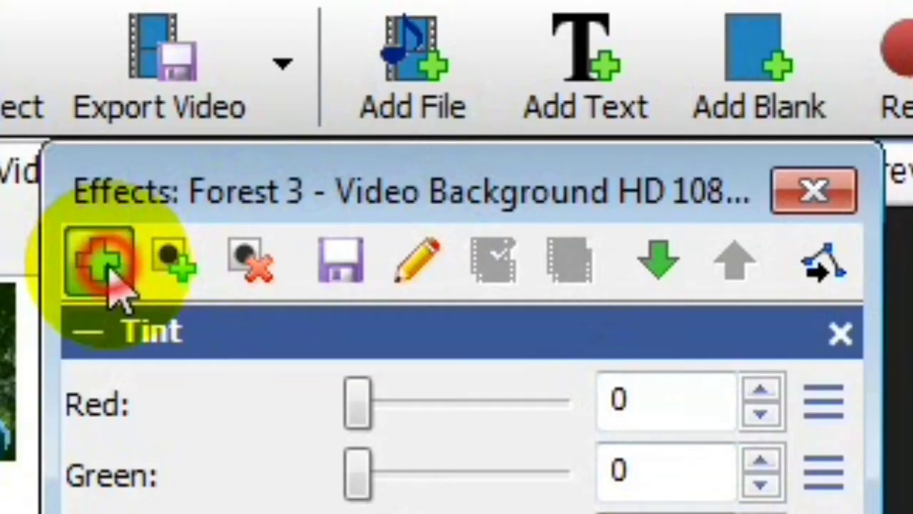
Step: Add a Crop effect to the clip and set its top value Y1 to 8.05
left_click(198, 90)
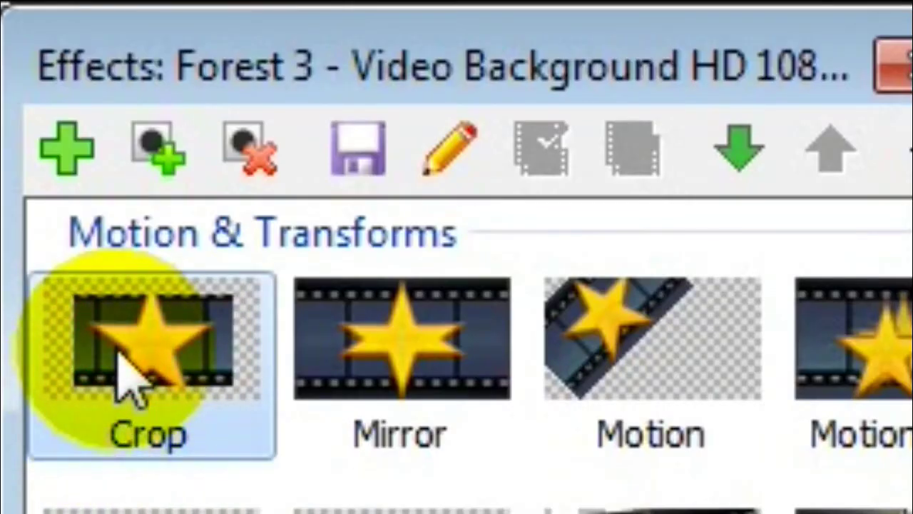
left_click(112, 153)
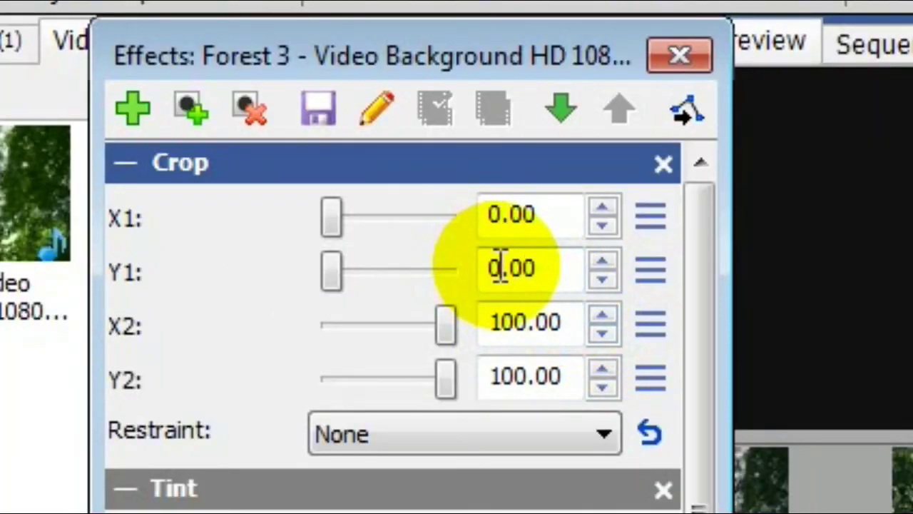
left_click_drag(498, 268, 478, 268)
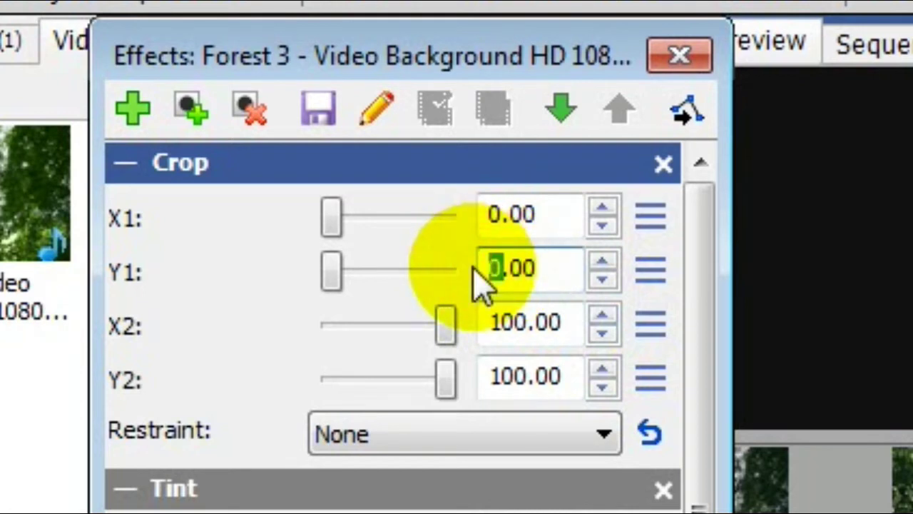
type("8")
left_click(559, 263)
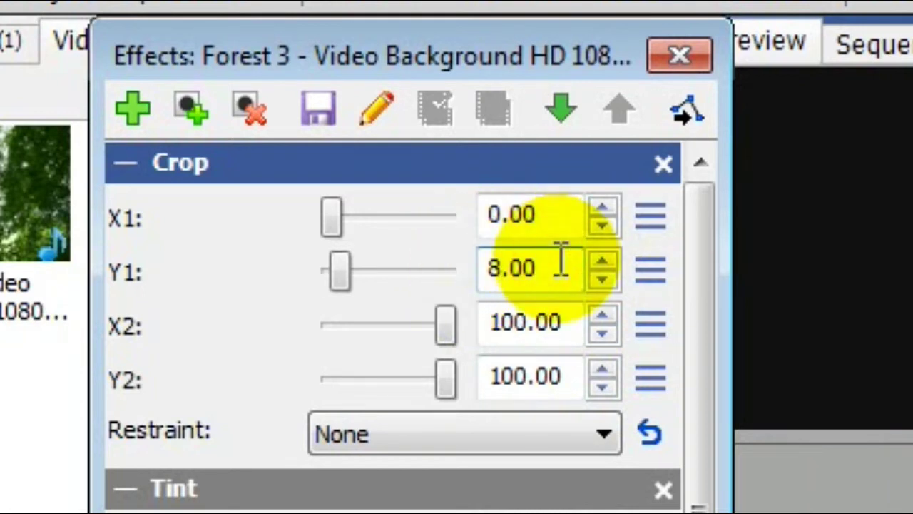
key("BackSpace")
type("5")
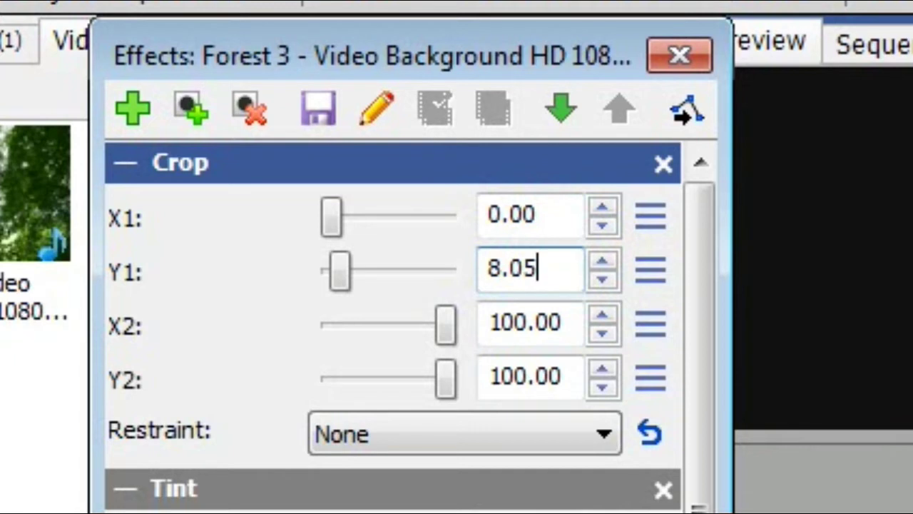
left_click(490, 268)
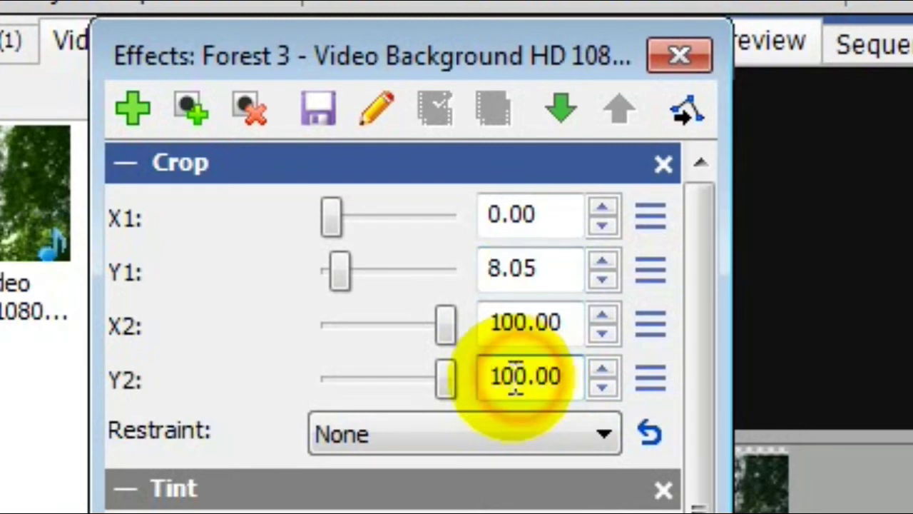
Step: Set the Crop effect's bottom value Y2 to 91.95
left_click_drag(515, 376, 488, 376)
key("BackSpace")
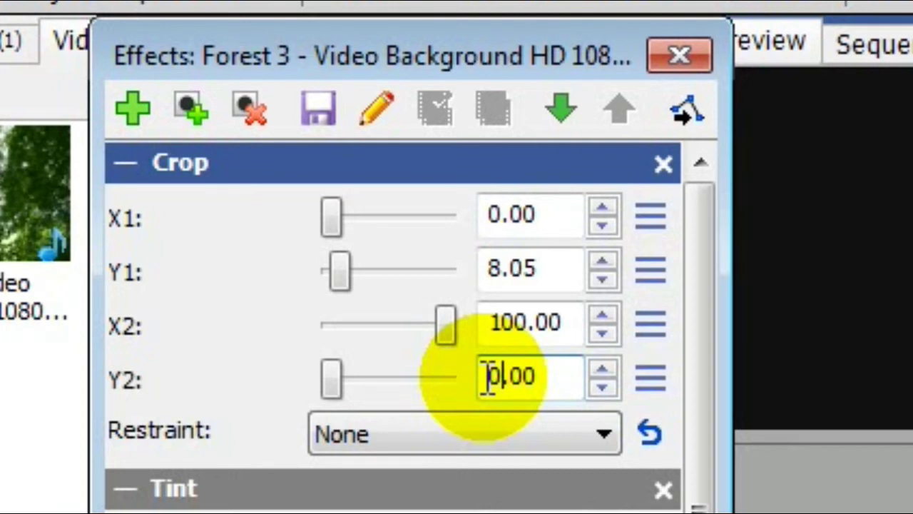
key("Delete")
type("91")
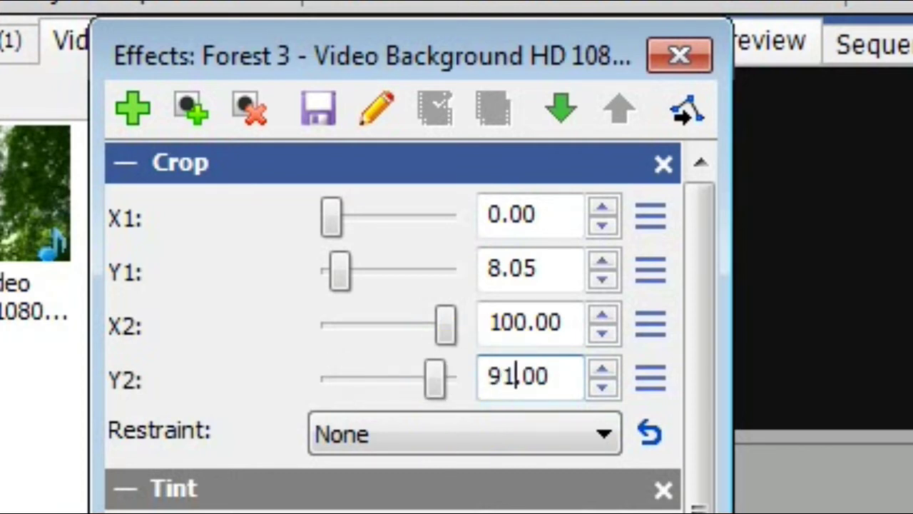
key("Right")
key("Right")
key("Delete")
key("BackSpace")
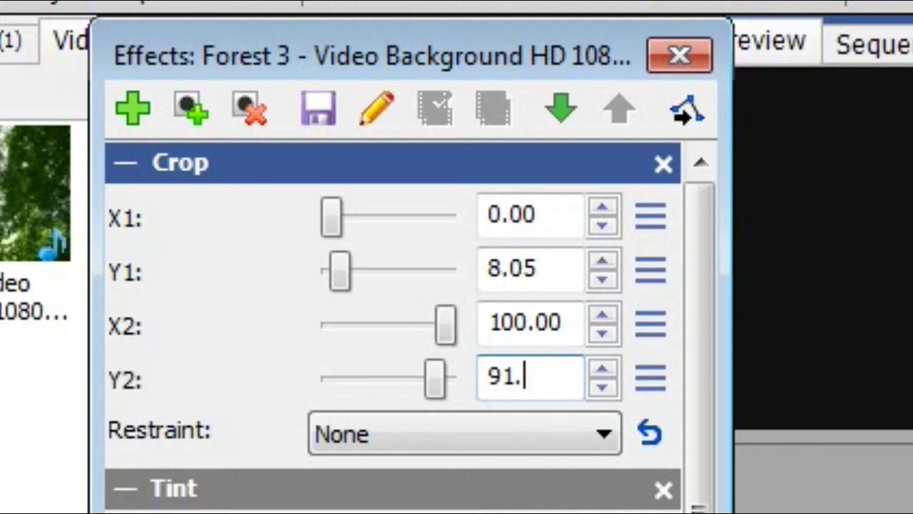
type("95")
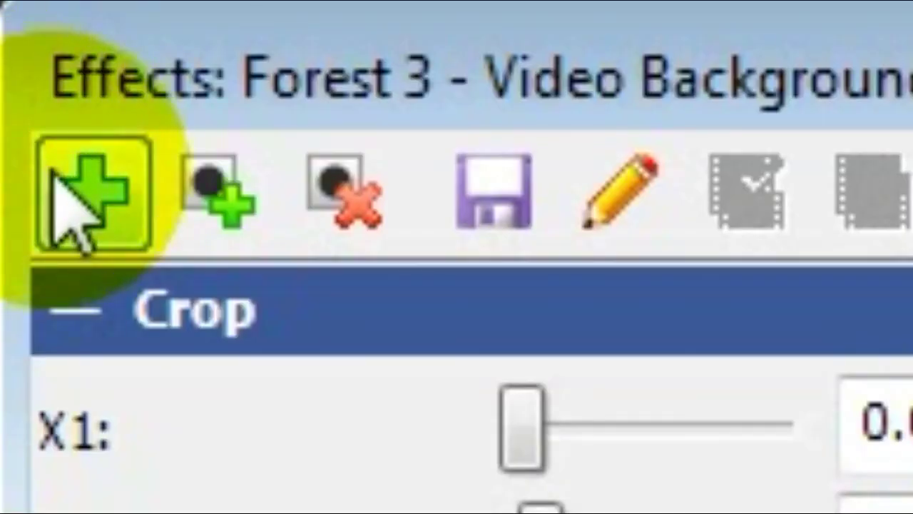
Step: Add a second Tint effect, trying blue swatches before cancelling the Color dialog
left_click(100, 214)
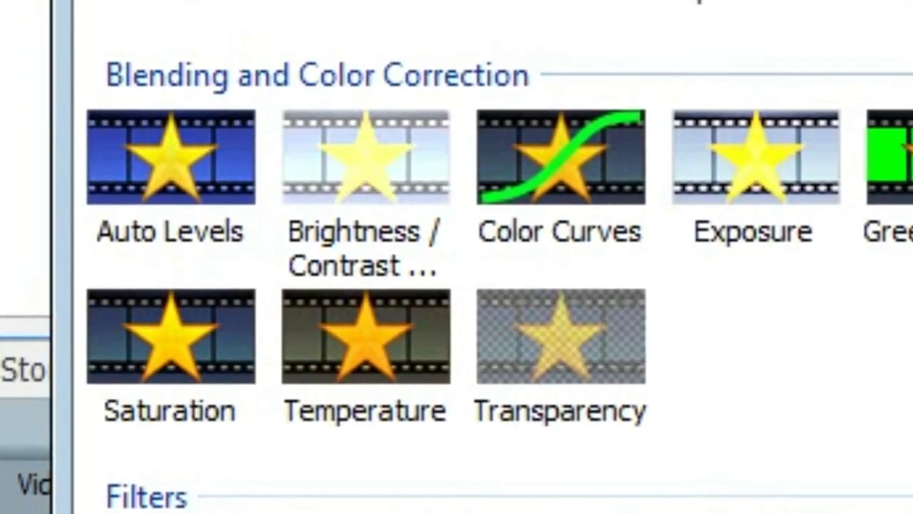
left_click(170, 404)
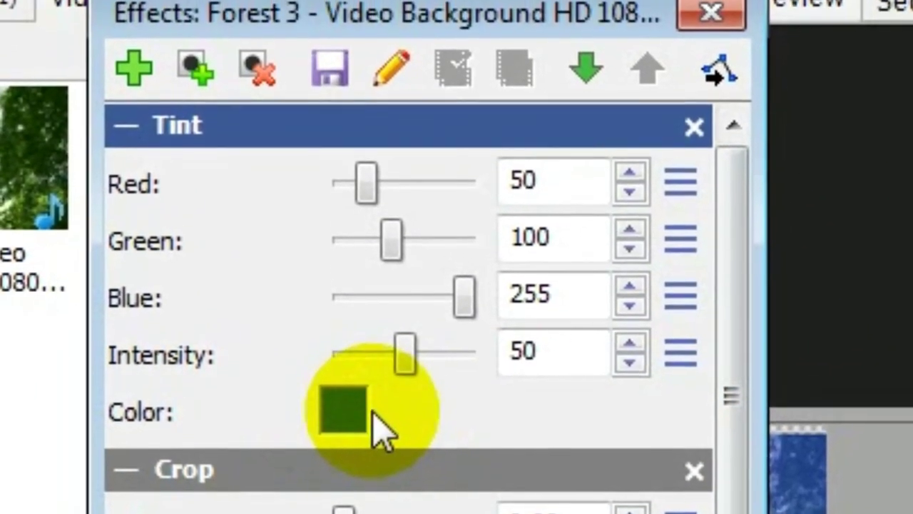
left_click(344, 348)
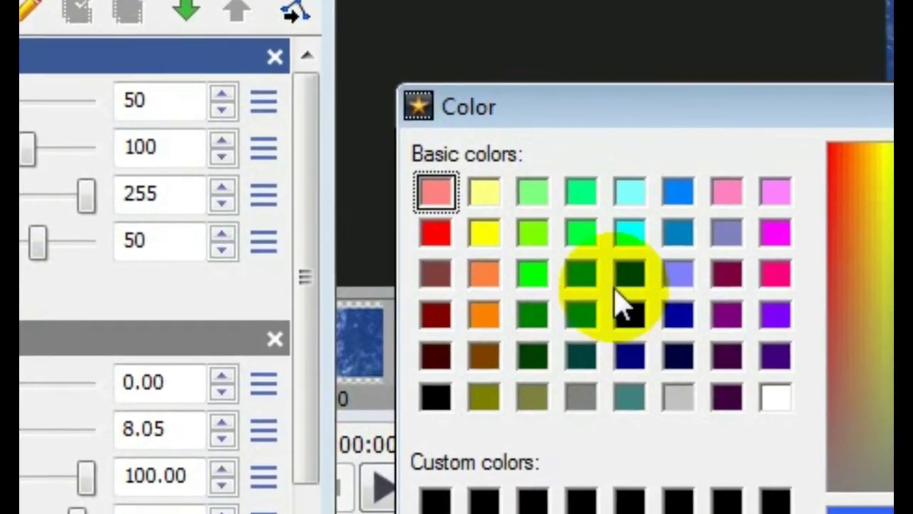
left_click(658, 283)
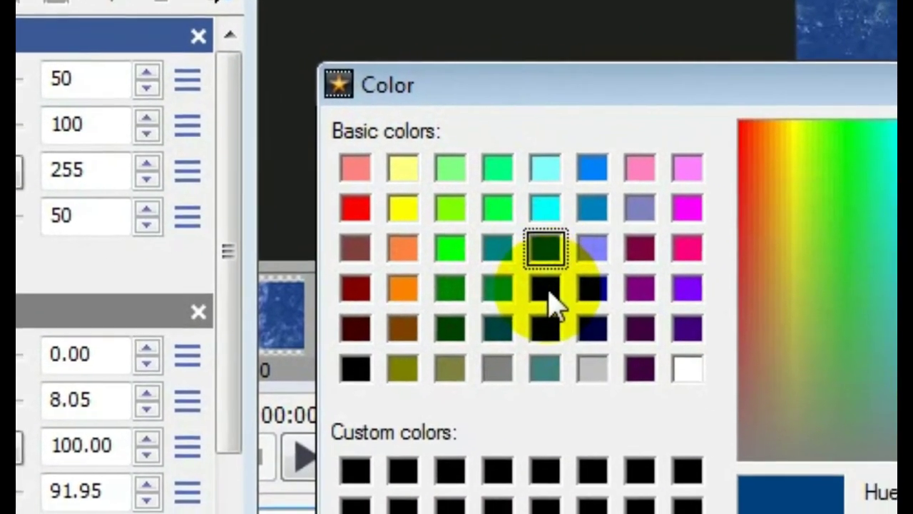
left_click(548, 289)
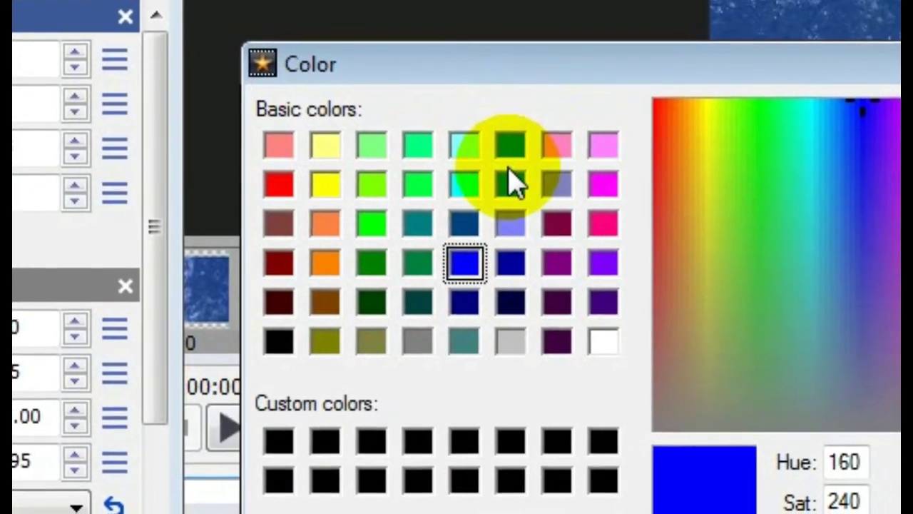
left_click(590, 205)
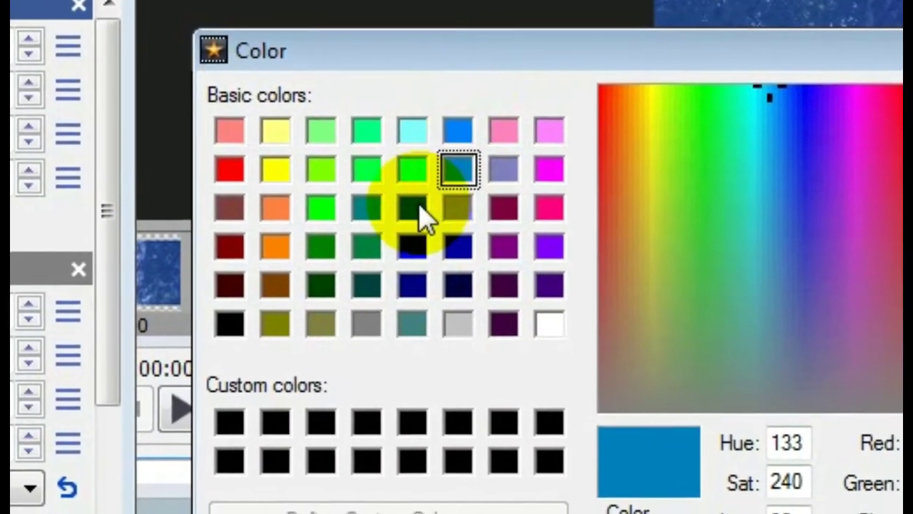
left_click(437, 215)
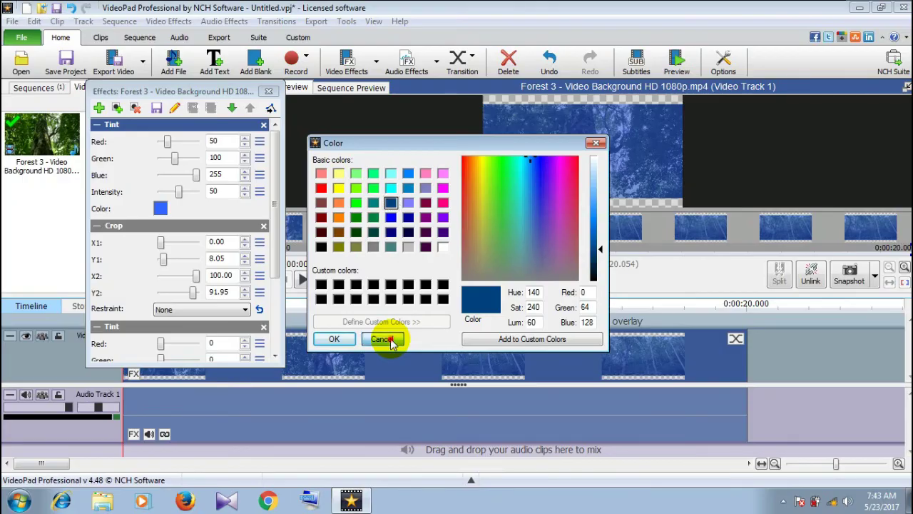
left_click(386, 339)
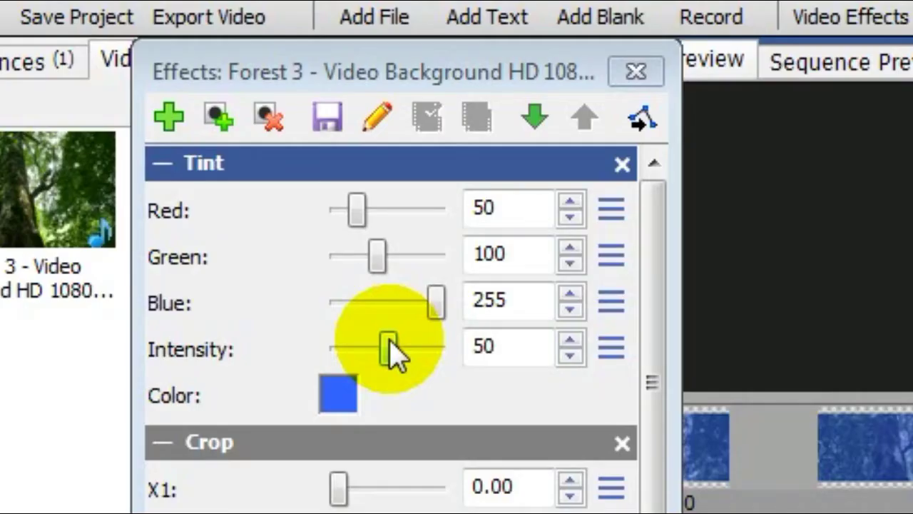
Step: Lower the second Tint's intensity from 50 to 10
left_click_drag(389, 340, 349, 350)
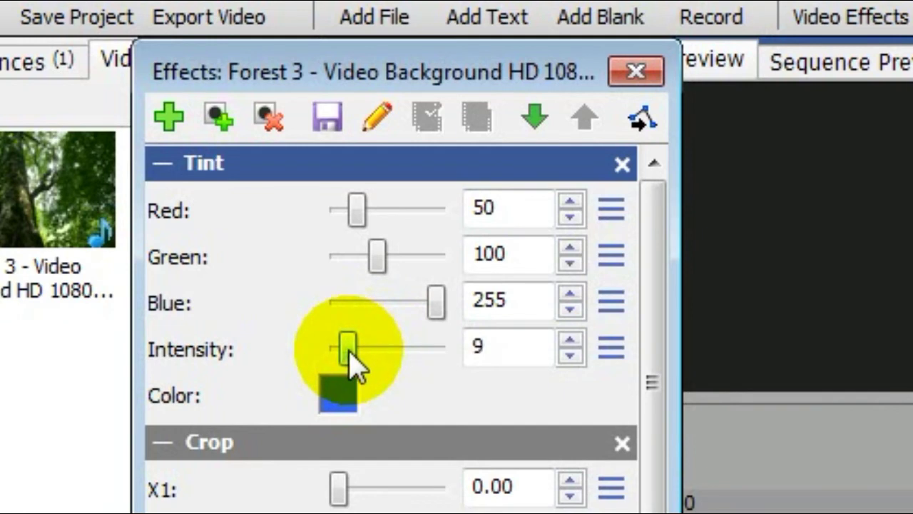
left_click(569, 356)
left_click(569, 340)
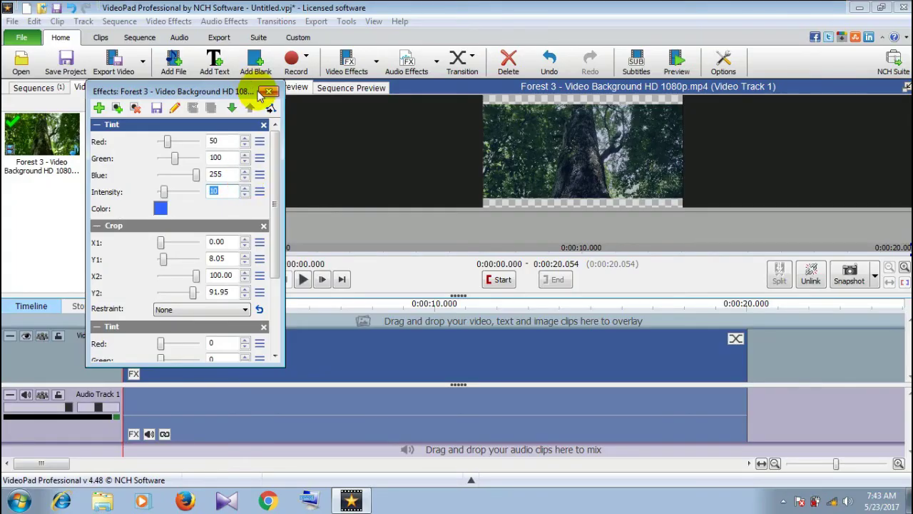
Step: Close the Effects window, preview the graded sequence full-screen, and return the playhead to the start
left_click(268, 94)
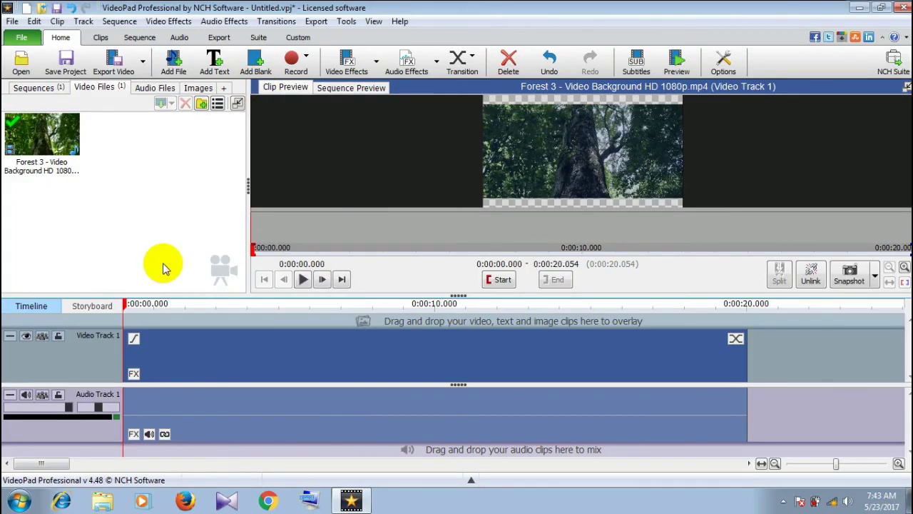
left_click(147, 315)
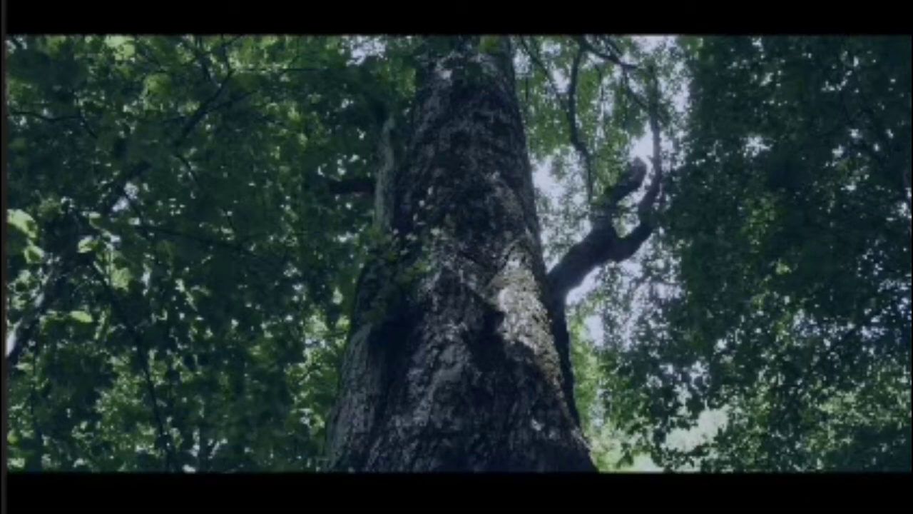
key("Escape")
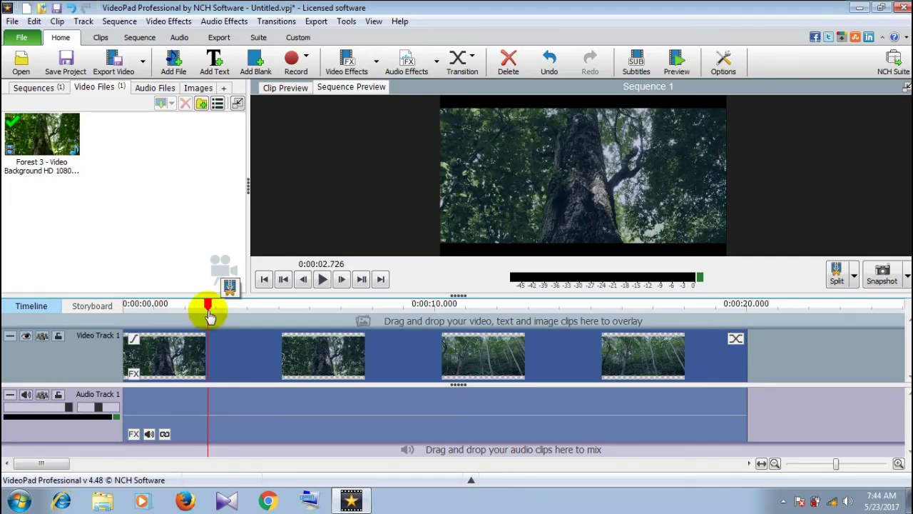
mouse_move(210, 307)
left_mouse_down()
mouse_move(173, 314)
mouse_move(124, 305)
left_mouse_up()
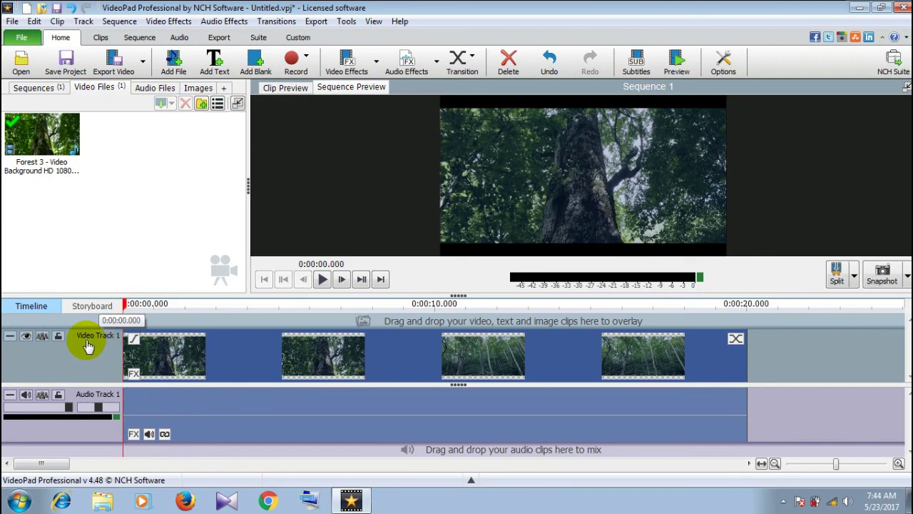